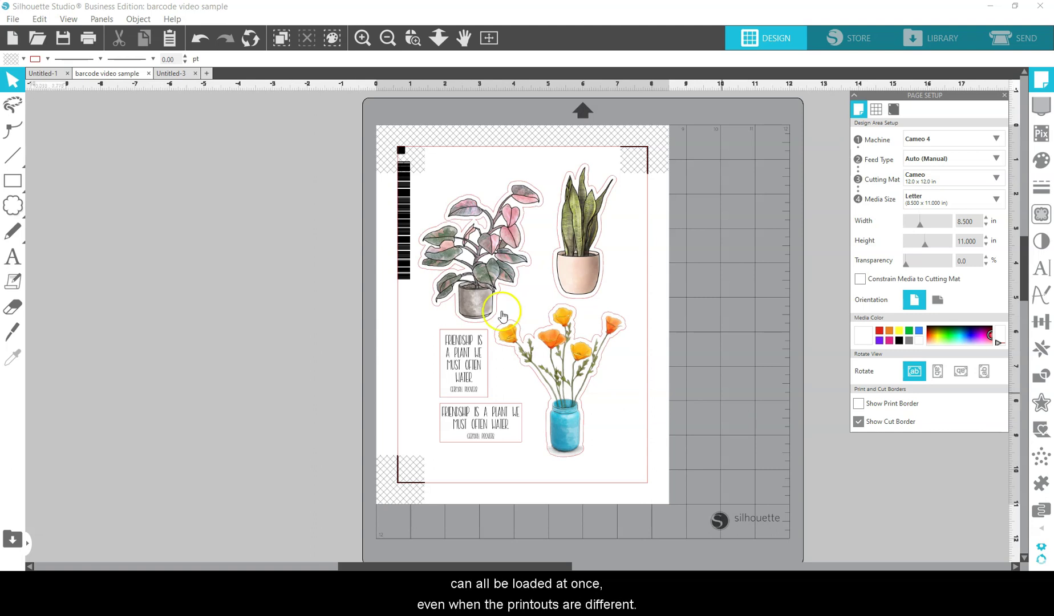
Step: Leave the barcode sample and bring up the blank Untitled-1 document
{"action": "left_click", "coordinate": [43, 75]}
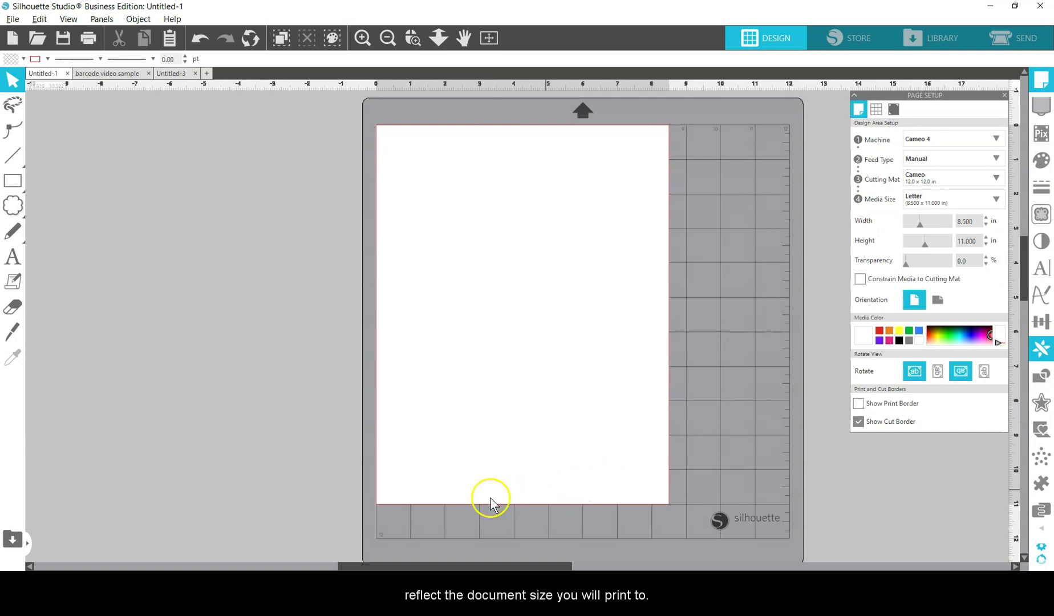
Step: Paste the plant sticker and quote label group and shift it up-left on the Letter page
{"action": "key", "text": "ctrl+v"}
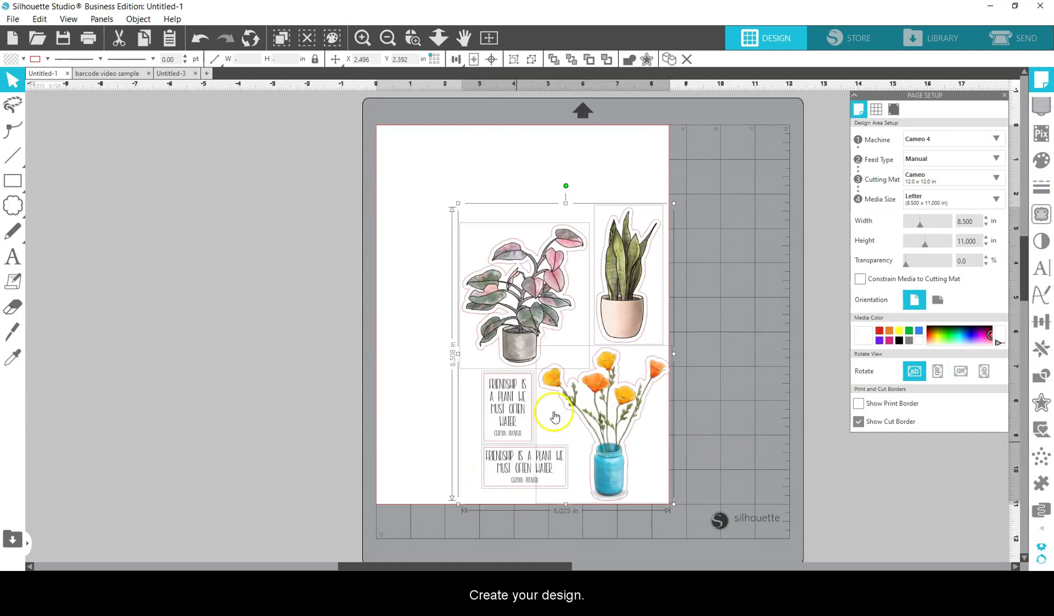
{"action": "left_click_drag", "start_coordinate": [531, 344], "coordinate": [494, 309]}
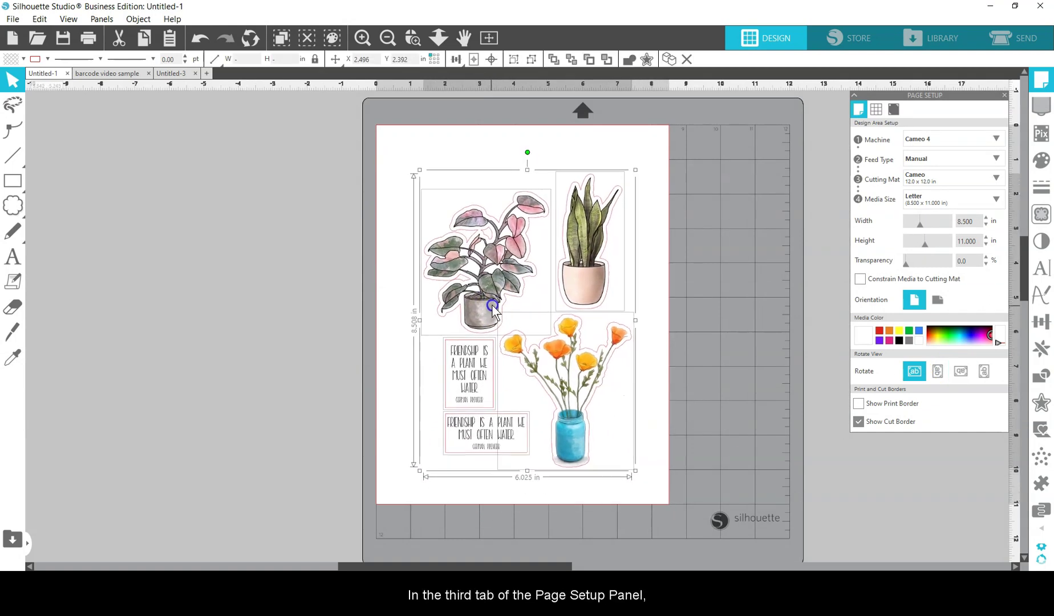
Step: Turn Registration Marks on and enable a Silhouette barcode on the sticker design
{"action": "left_click", "coordinate": [894, 109]}
{"action": "left_click", "coordinate": [859, 138]}
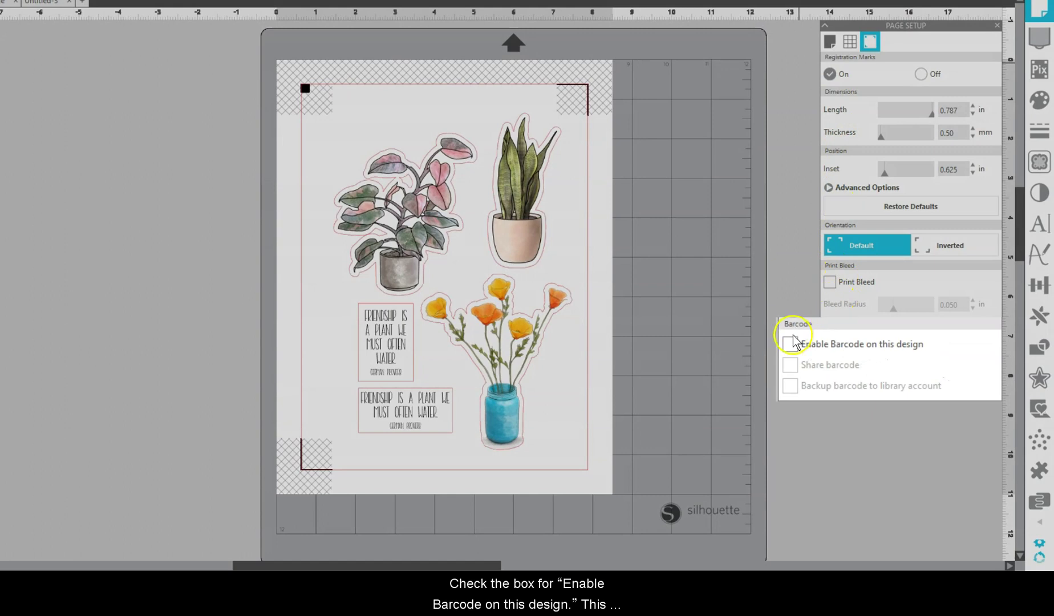
{"action": "left_click", "coordinate": [790, 344]}
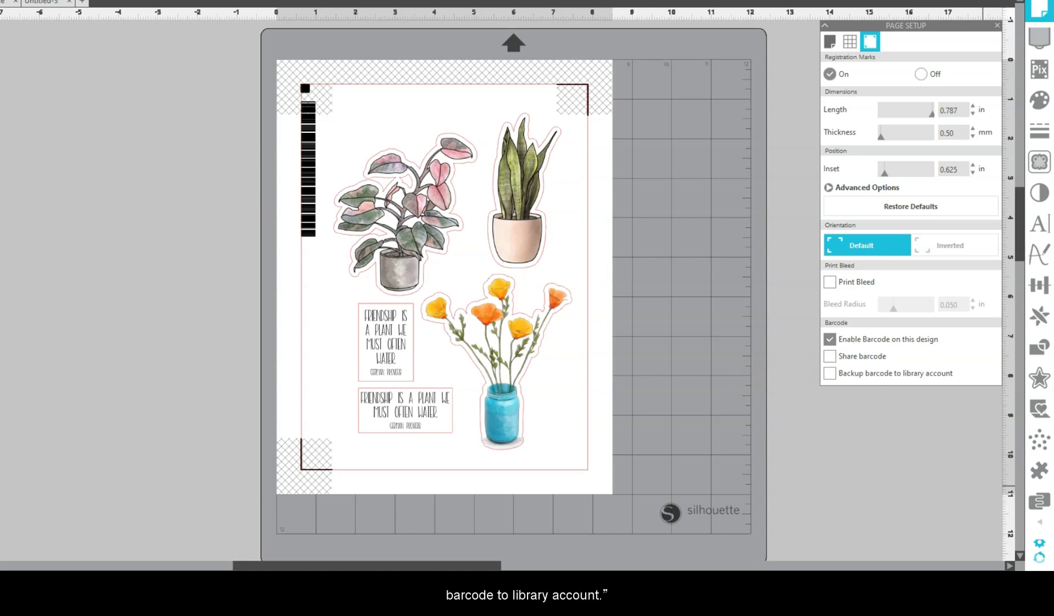
Step: Move the pink plant, snake plant, both quote labels and flower vase up-left, clear of crosshatch areas
{"action": "left_click", "coordinate": [1036, 351]}
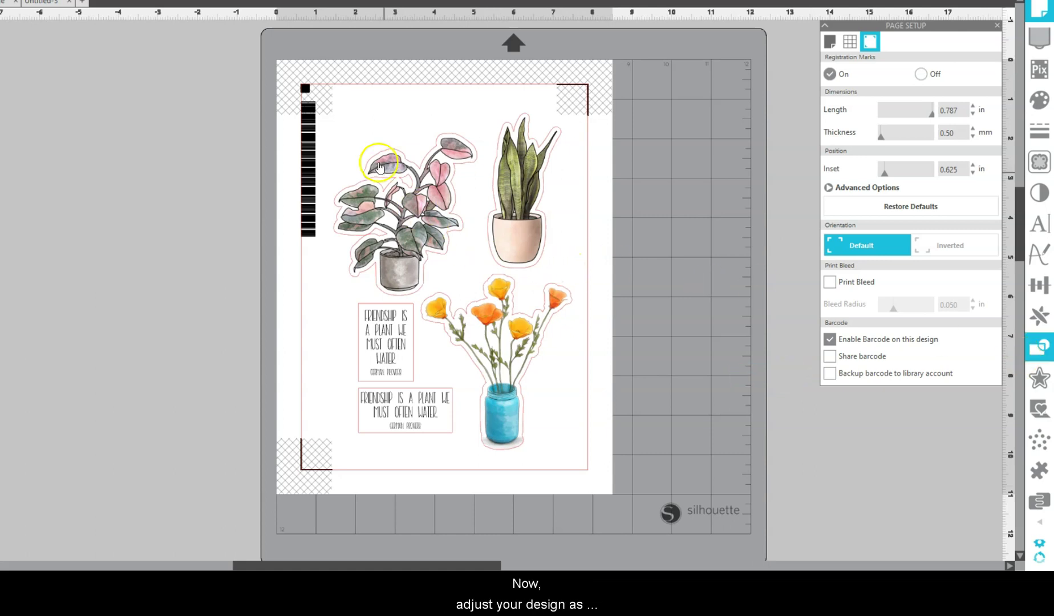
{"action": "left_click_drag", "start_coordinate": [382, 171], "coordinate": [376, 147]}
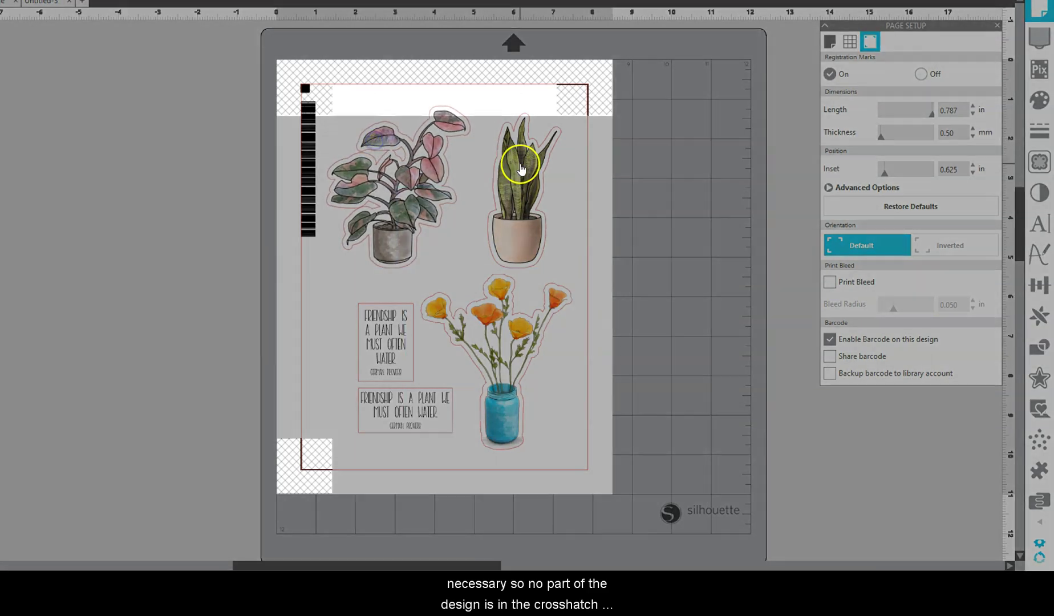
{"action": "left_click_drag", "start_coordinate": [520, 168], "coordinate": [516, 164]}
{"action": "left_click", "coordinate": [354, 358]}
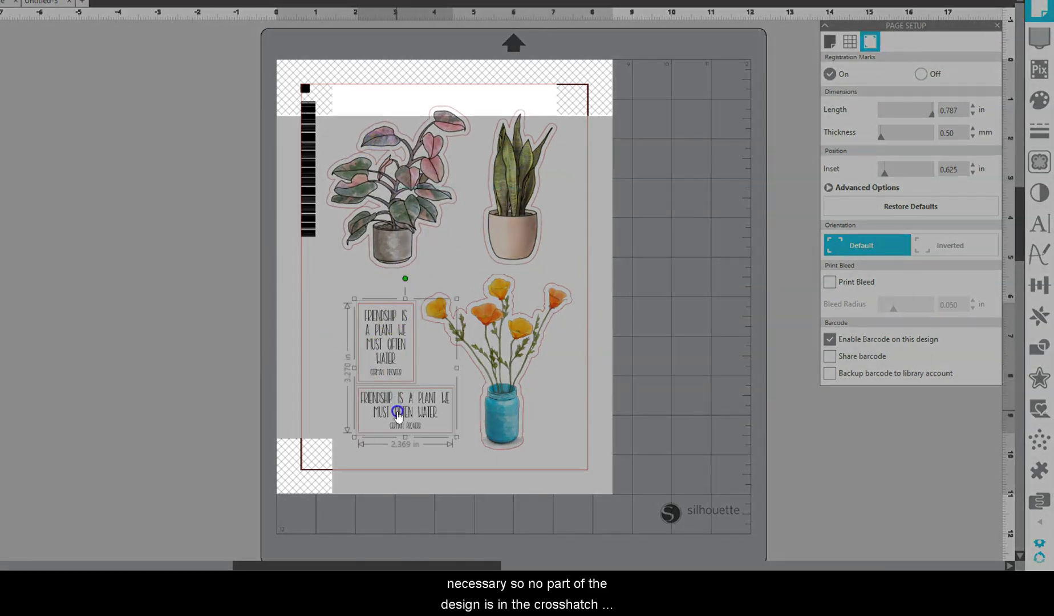
{"action": "left_click_drag", "start_coordinate": [393, 413], "coordinate": [381, 387]}
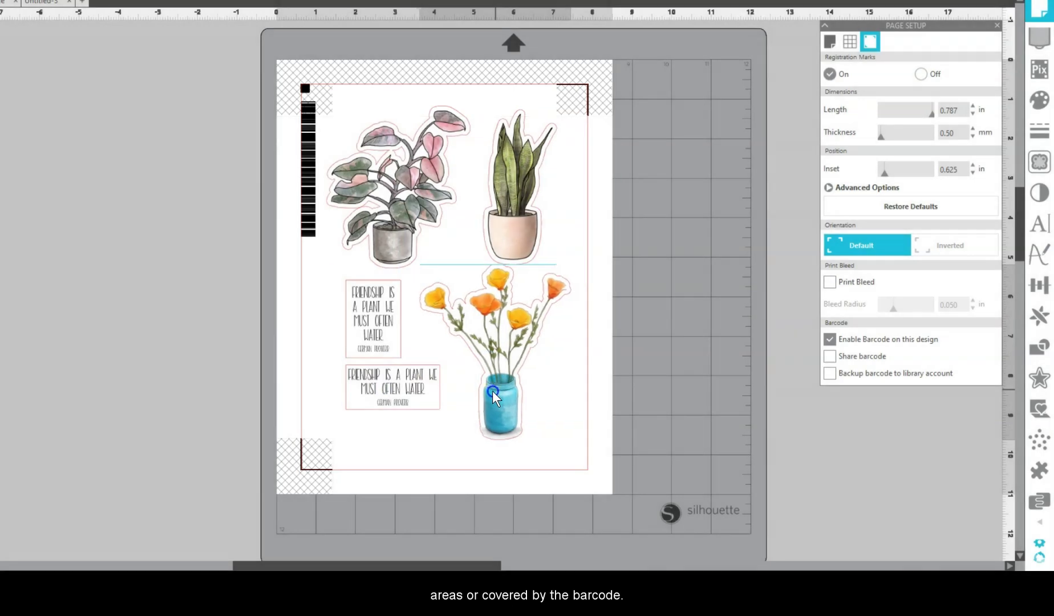
{"action": "left_click_drag", "start_coordinate": [493, 390], "coordinate": [483, 390]}
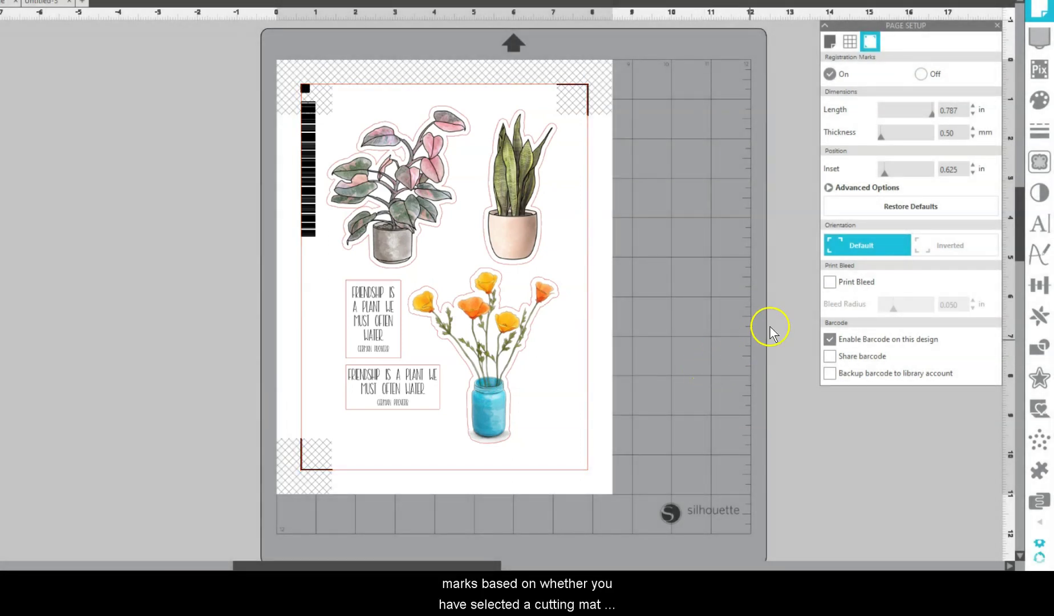
Step: Toggle the cutting mat between None and Cameo 12.0 x 12.0 in, ending on Cameo 12 x 12
{"action": "left_click", "coordinate": [830, 41]}
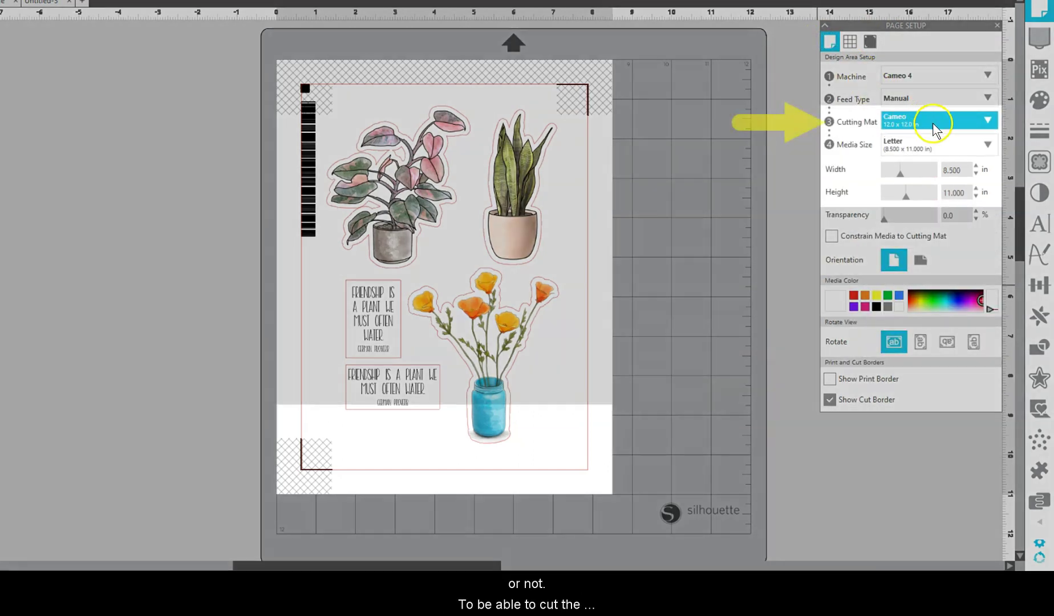
{"action": "left_click", "coordinate": [933, 121]}
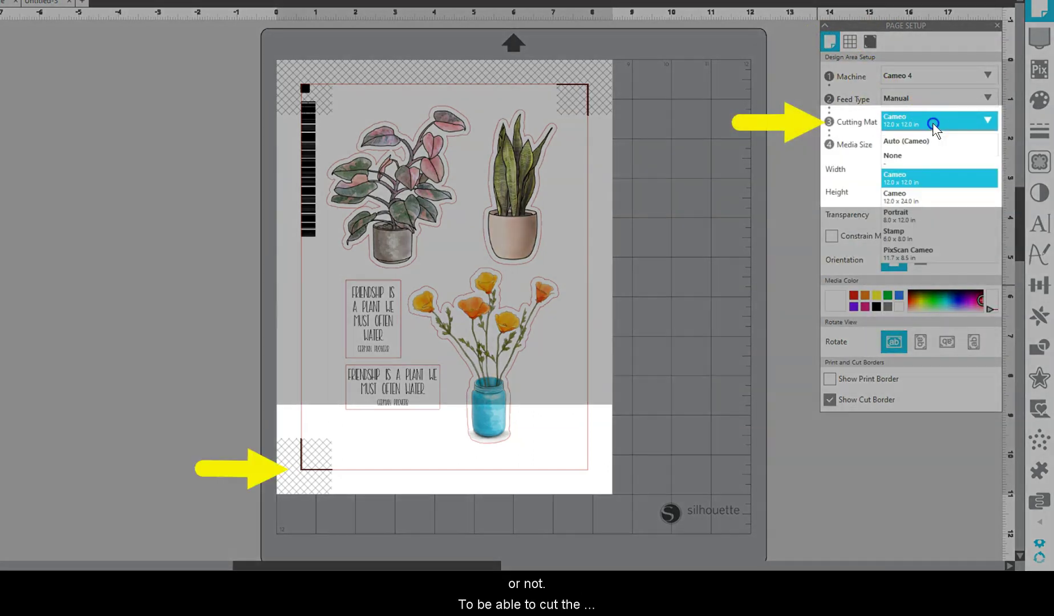
{"action": "left_click", "coordinate": [910, 160]}
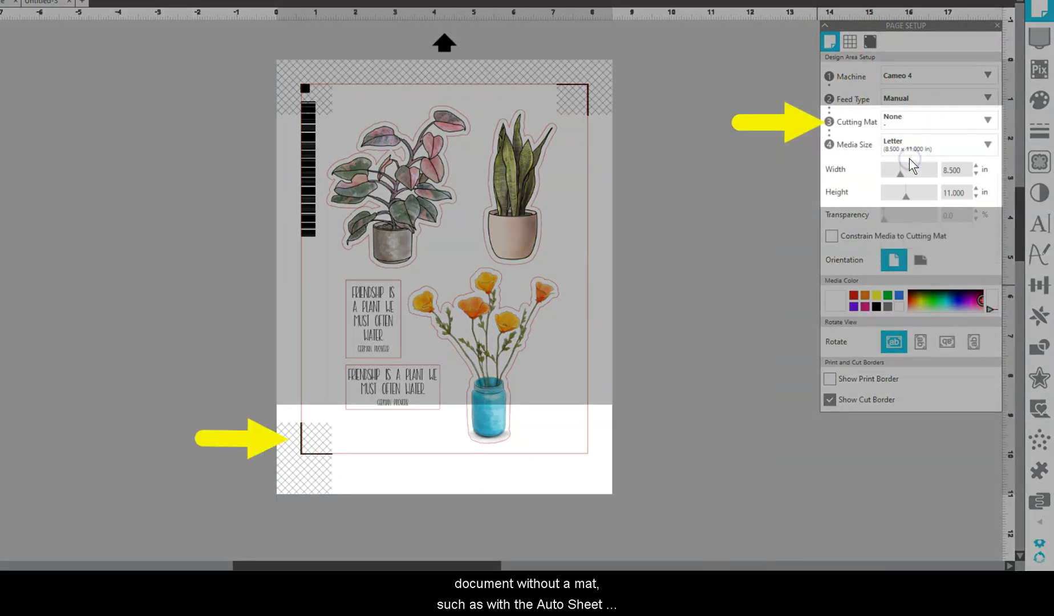
{"action": "left_click", "coordinate": [911, 120]}
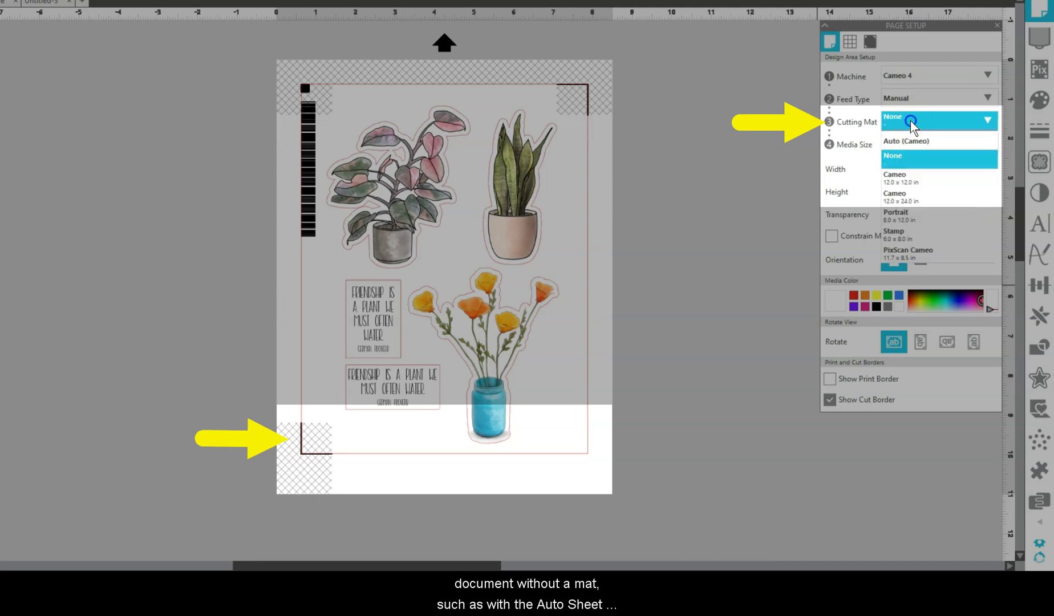
{"action": "left_click", "coordinate": [906, 178]}
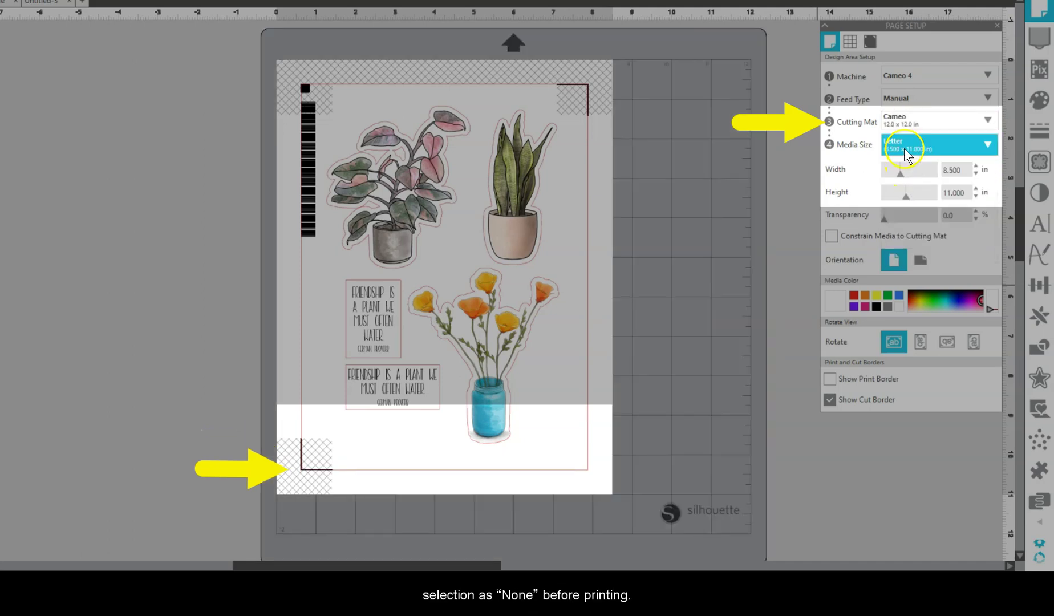
{"action": "left_click", "coordinate": [904, 124]}
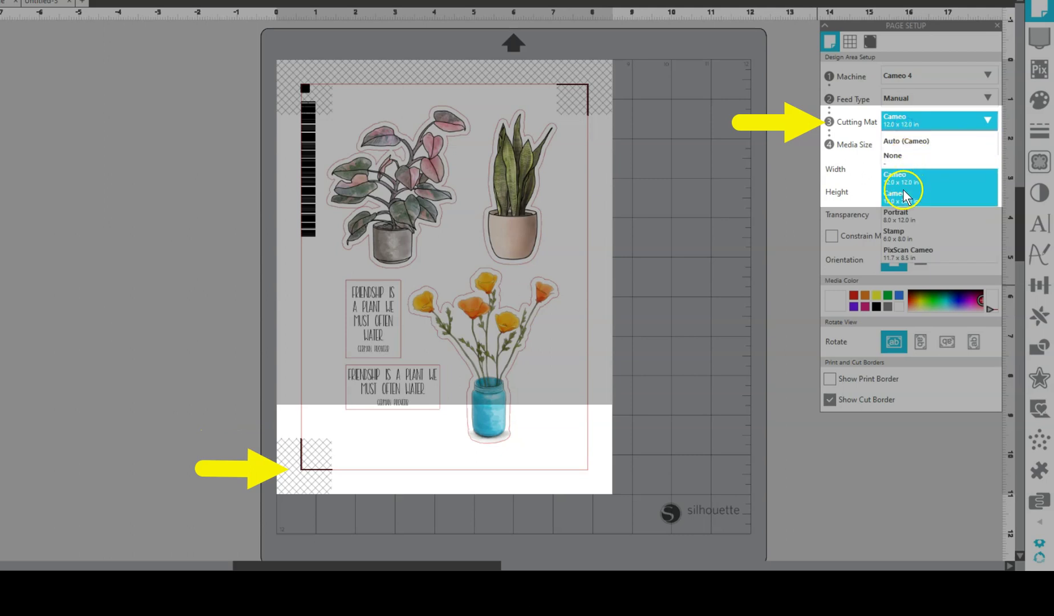
{"action": "left_click", "coordinate": [903, 156]}
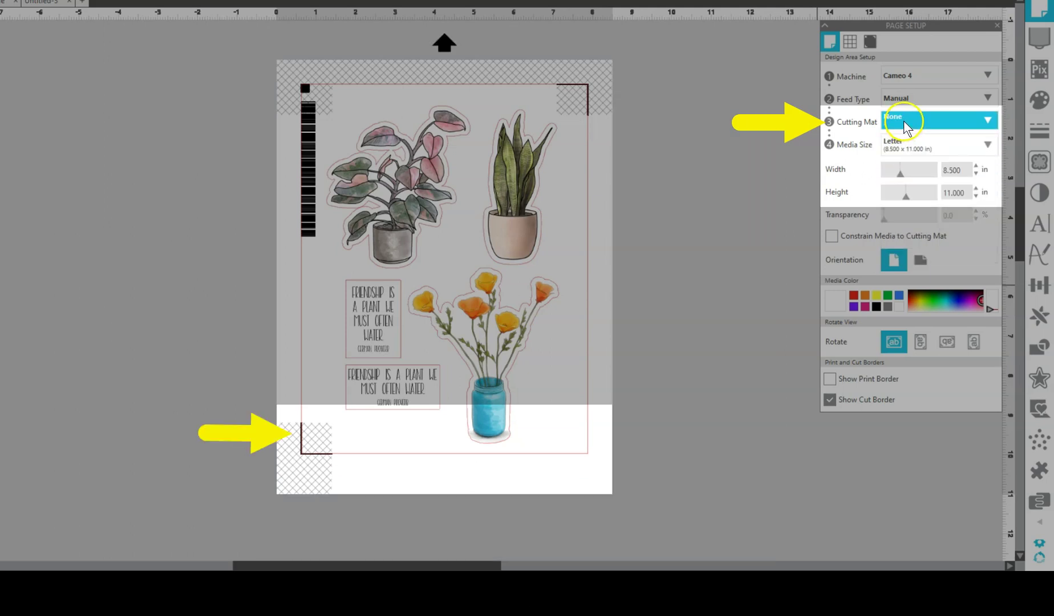
{"action": "left_click", "coordinate": [904, 121]}
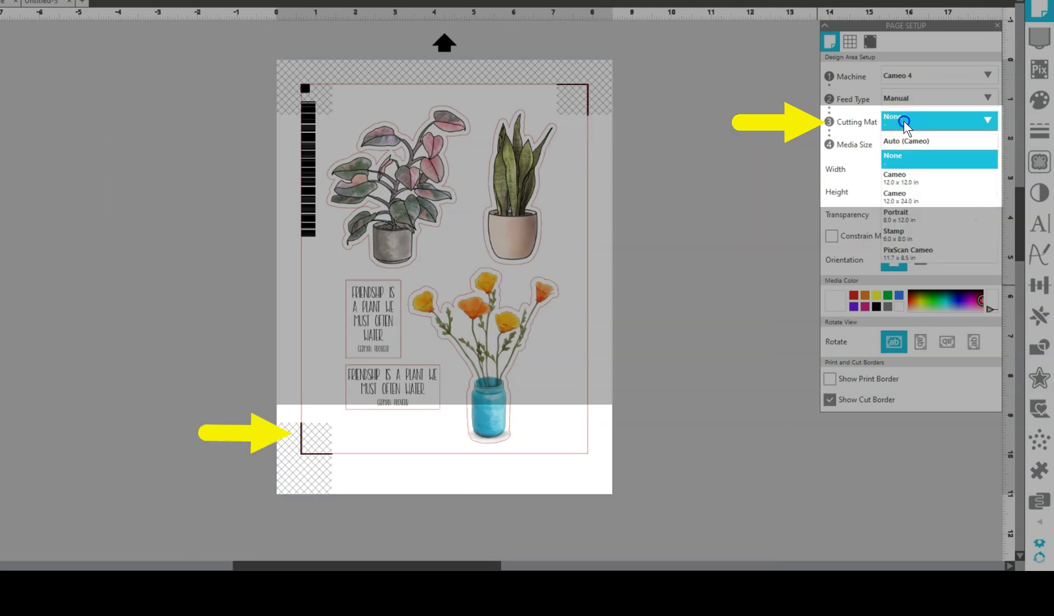
{"action": "left_click", "coordinate": [903, 179]}
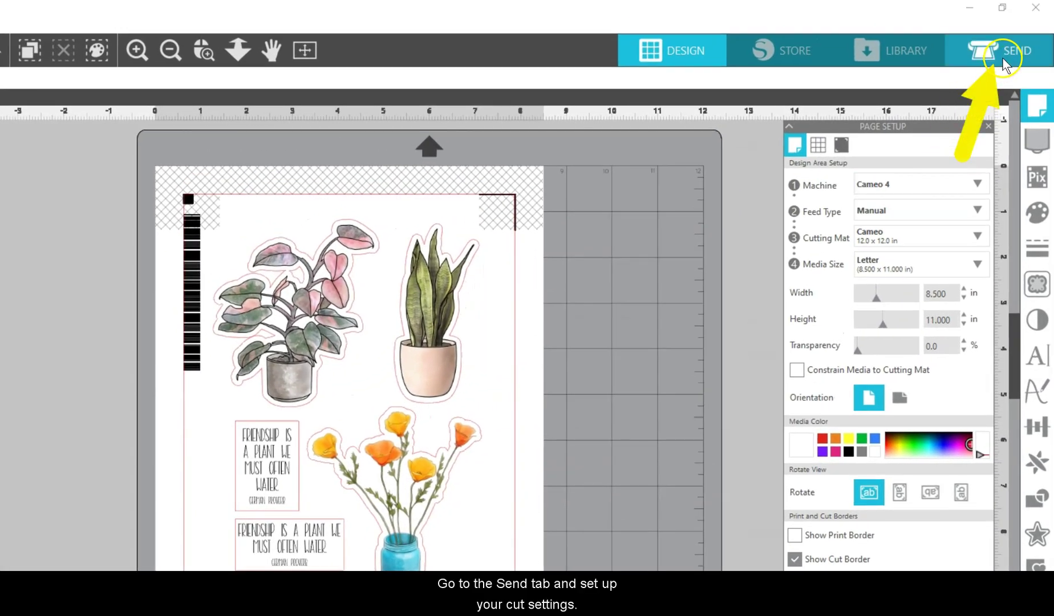
Step: In the Send panel, keep Sticker Paper, White as the cut material
{"action": "left_click", "coordinate": [1003, 55]}
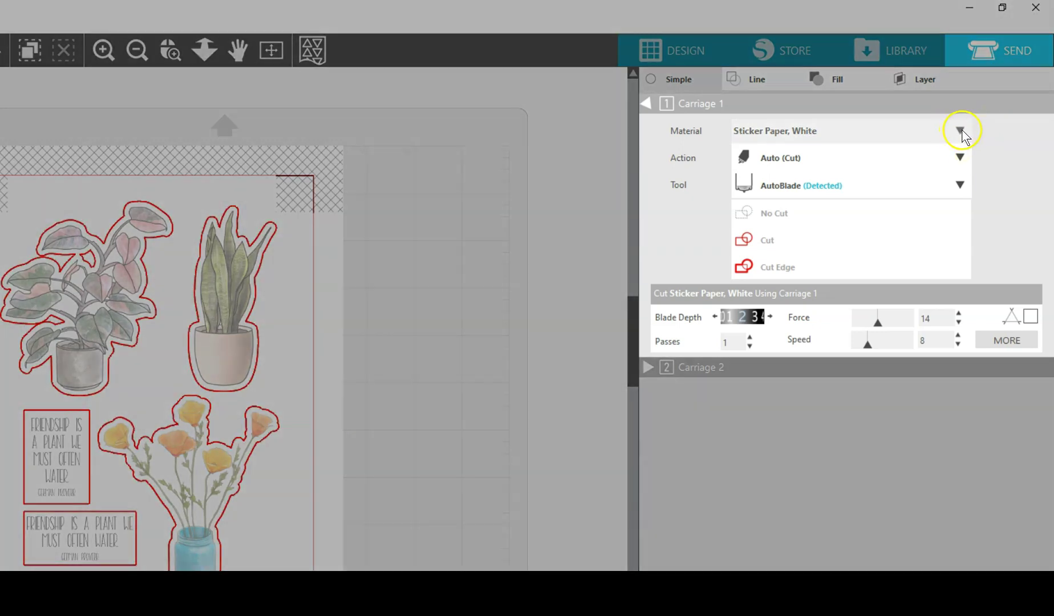
{"action": "left_click", "coordinate": [961, 133]}
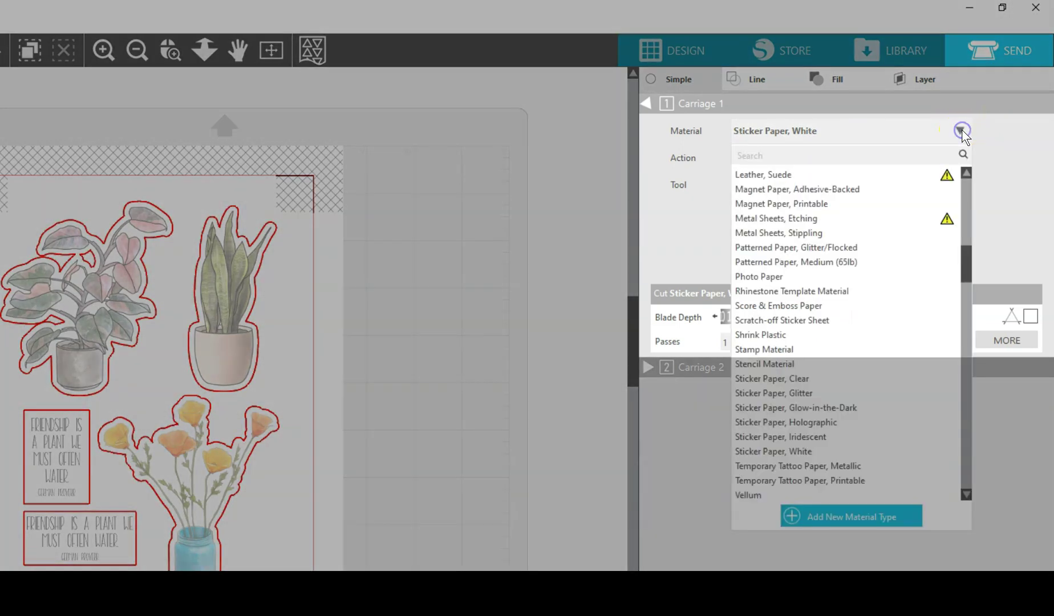
{"action": "left_click", "coordinate": [962, 132]}
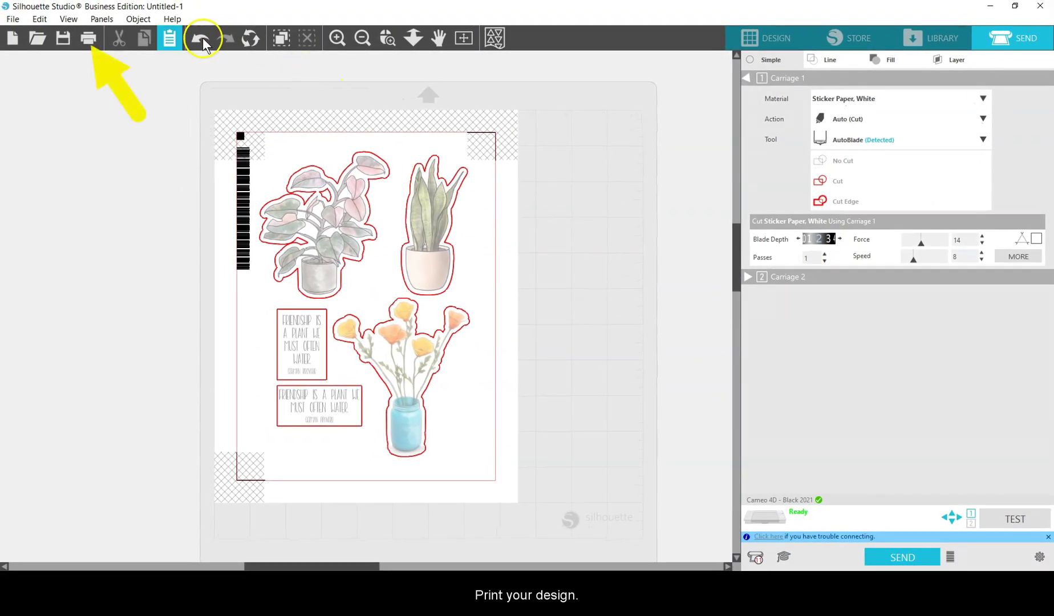
Step: Print the sticker sheet to the chosen printer from the print preview
{"action": "left_click", "coordinate": [89, 40]}
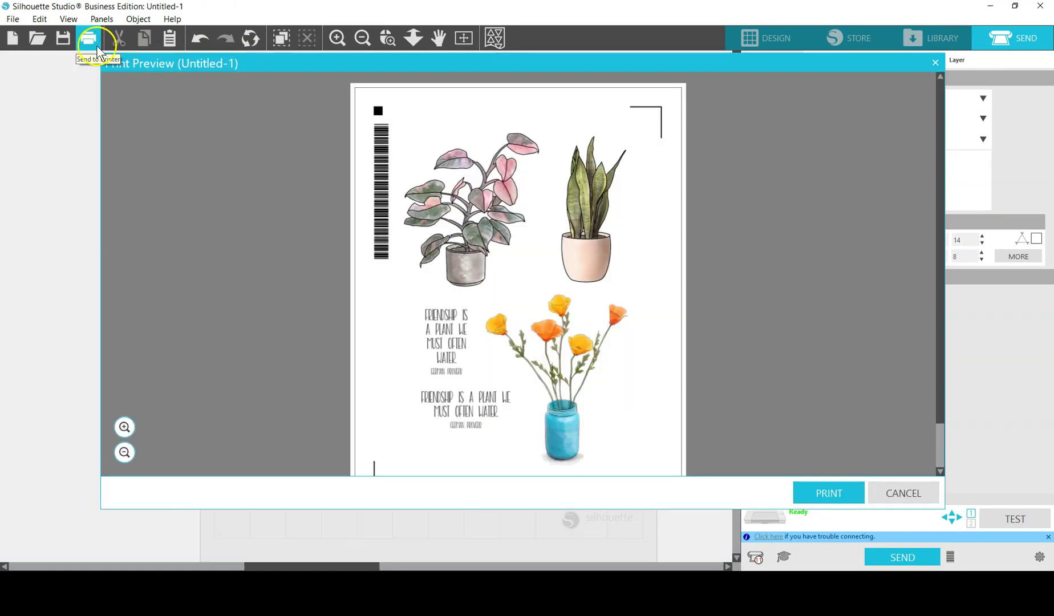
{"action": "left_click", "coordinate": [815, 494]}
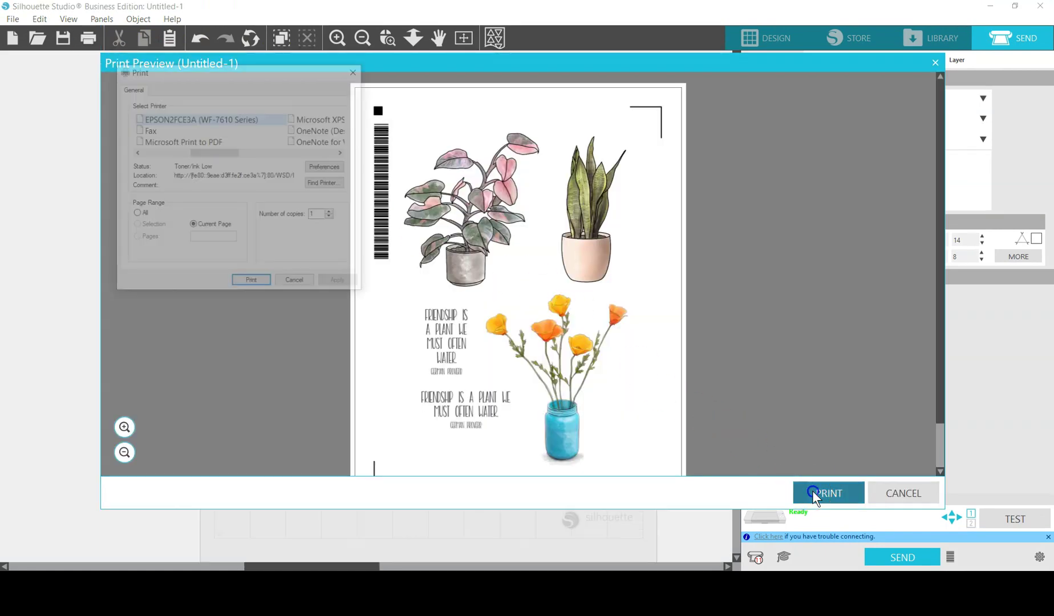
{"action": "left_click", "coordinate": [251, 284]}
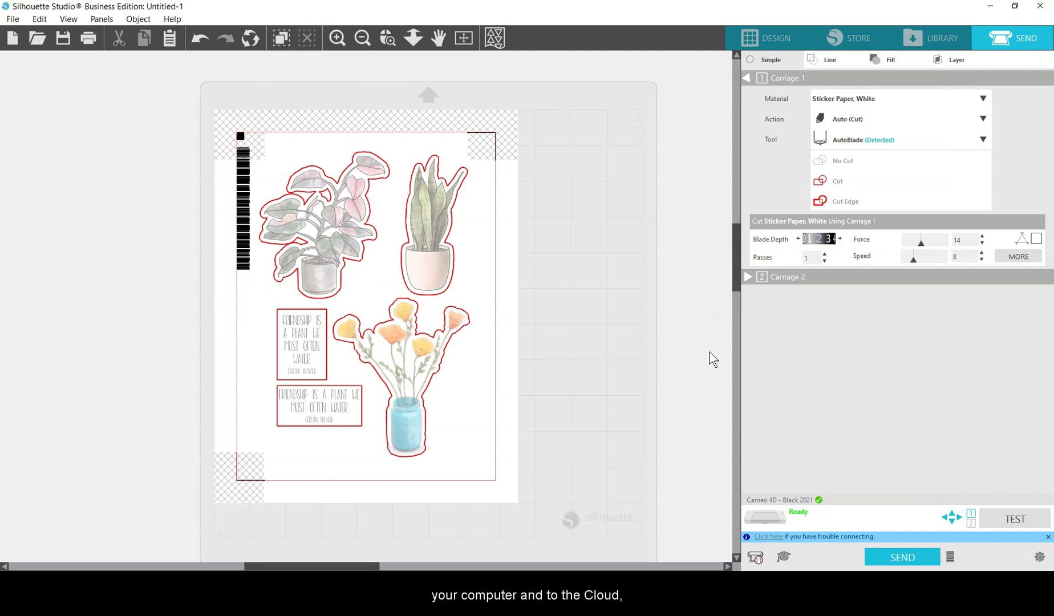
Step: Switch to the blank Untitled-3 document and bring up its Send cut settings
{"action": "left_click", "coordinate": [780, 40]}
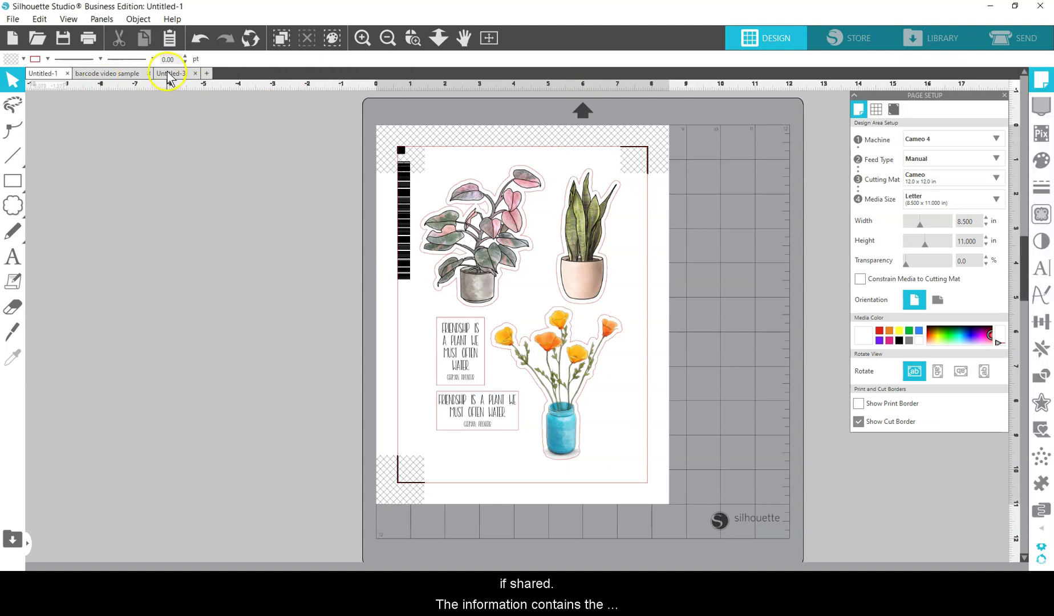
{"action": "left_click", "coordinate": [169, 74]}
{"action": "left_click", "coordinate": [1004, 44]}
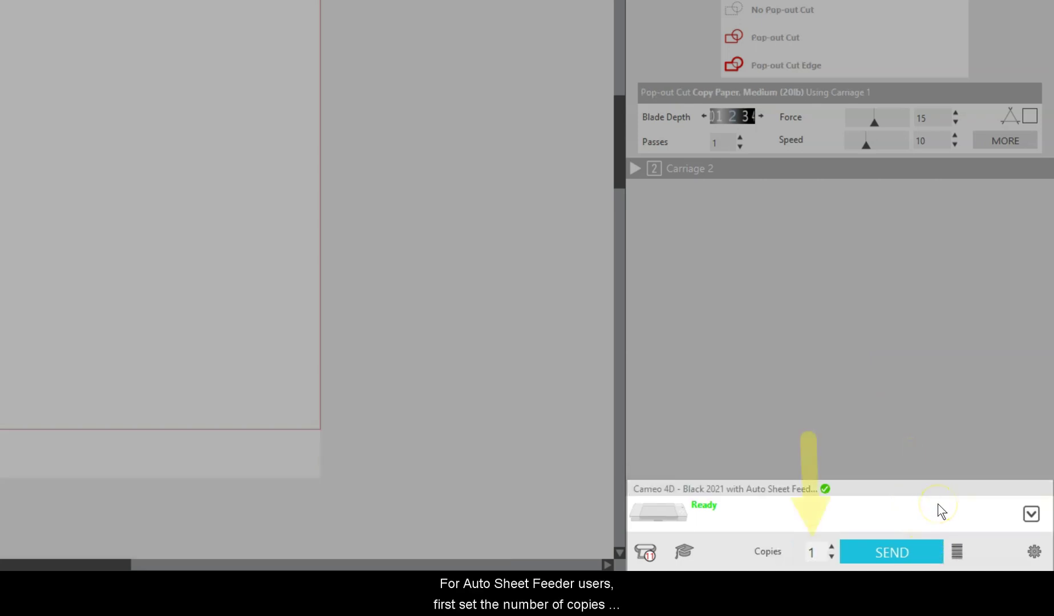
Step: Set copies to 3 and start a barcode-scan cut of the printed sheets
{"action": "left_click", "coordinate": [831, 546]}
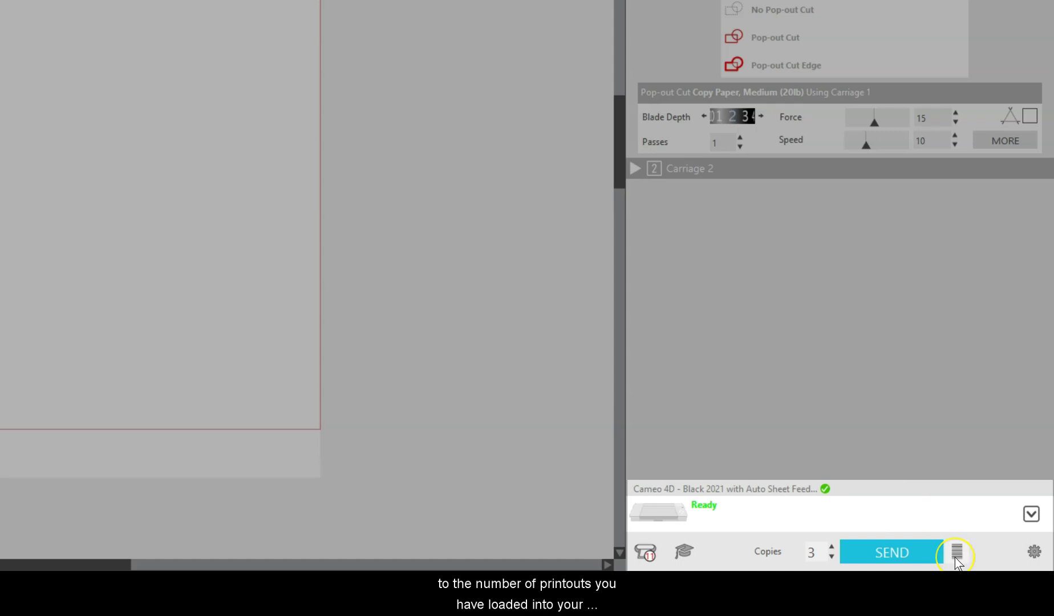
{"action": "left_click", "coordinate": [914, 553]}
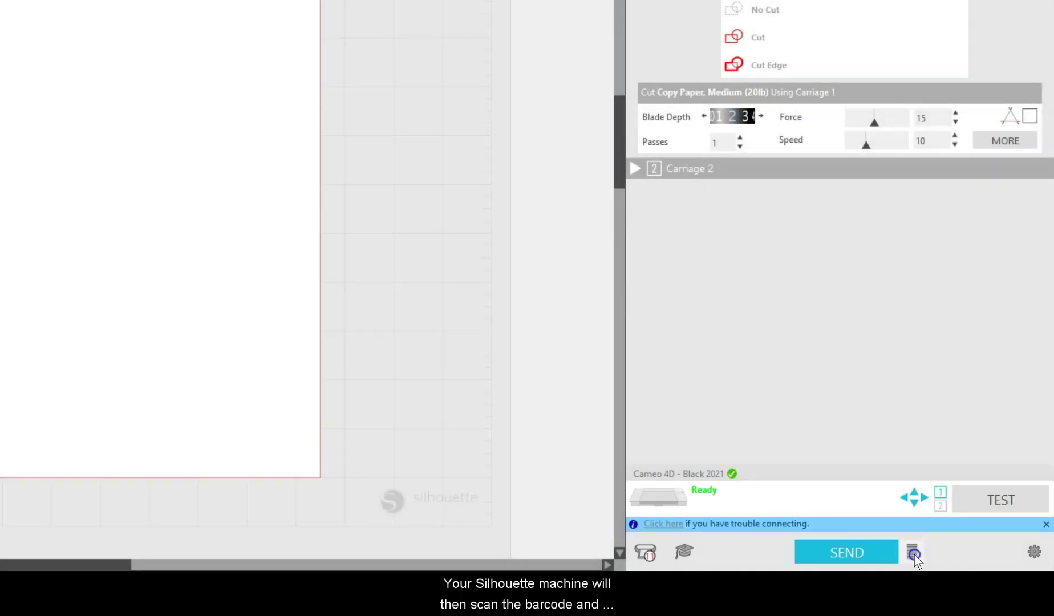